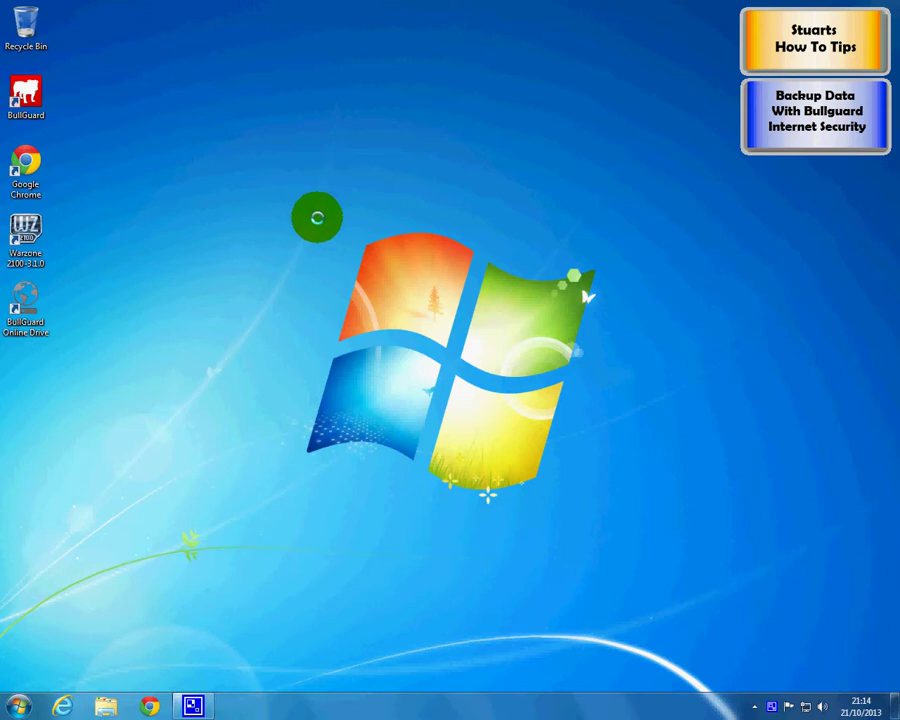
Open the user profile folder from Start and select all 11 folders via Organize > Select all
click(36, 118)
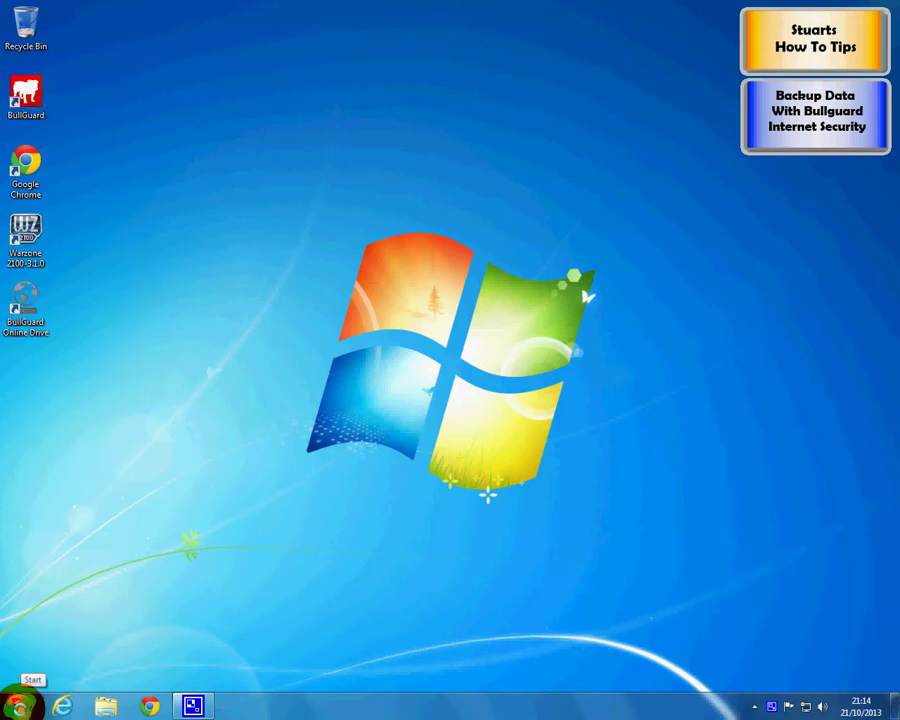
click(20, 705)
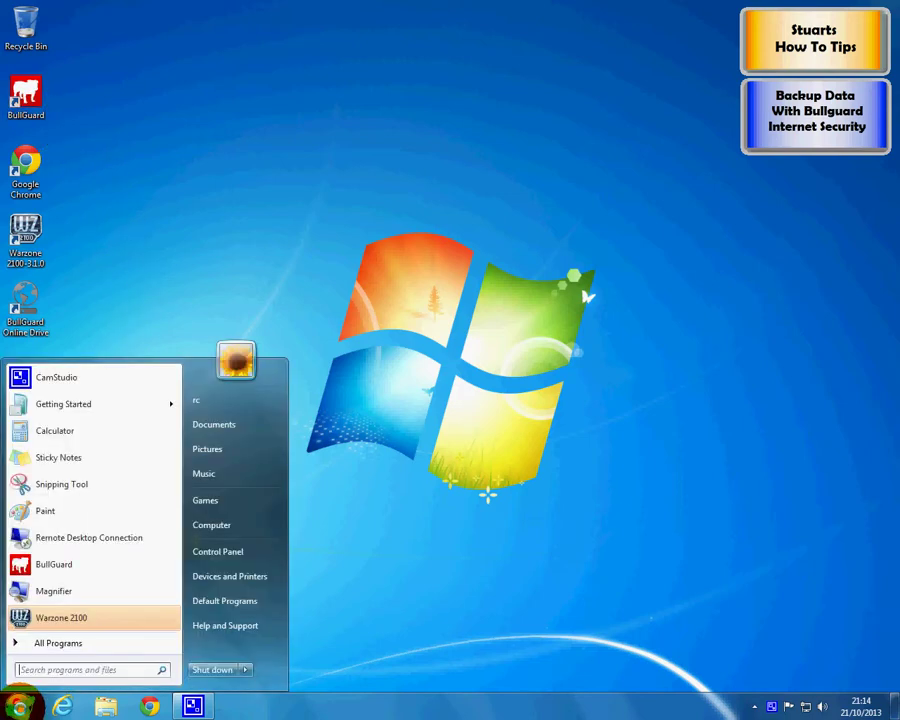
click(205, 399)
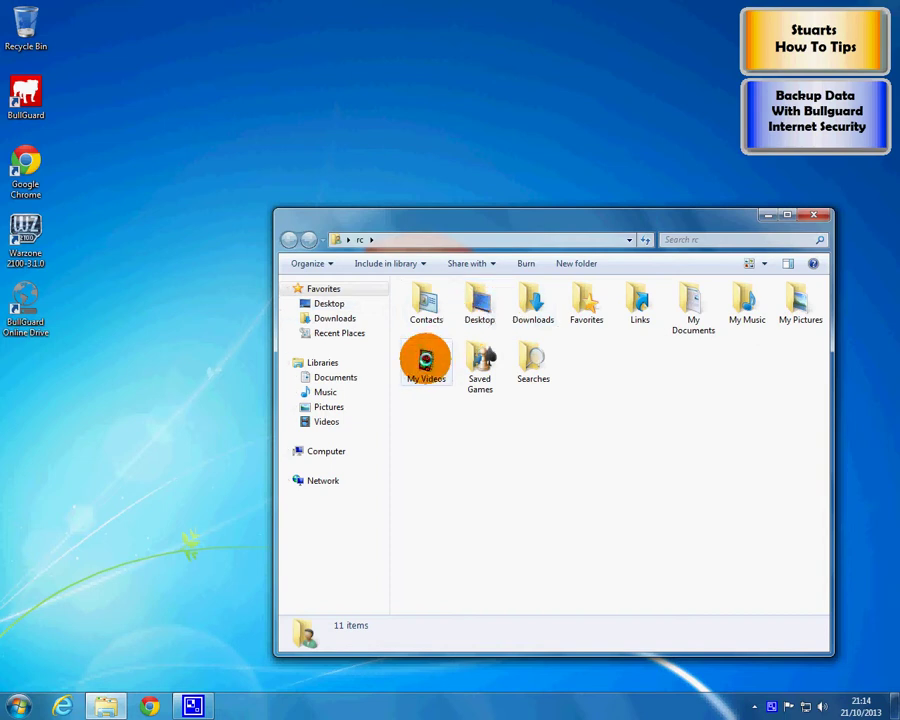
click(752, 312)
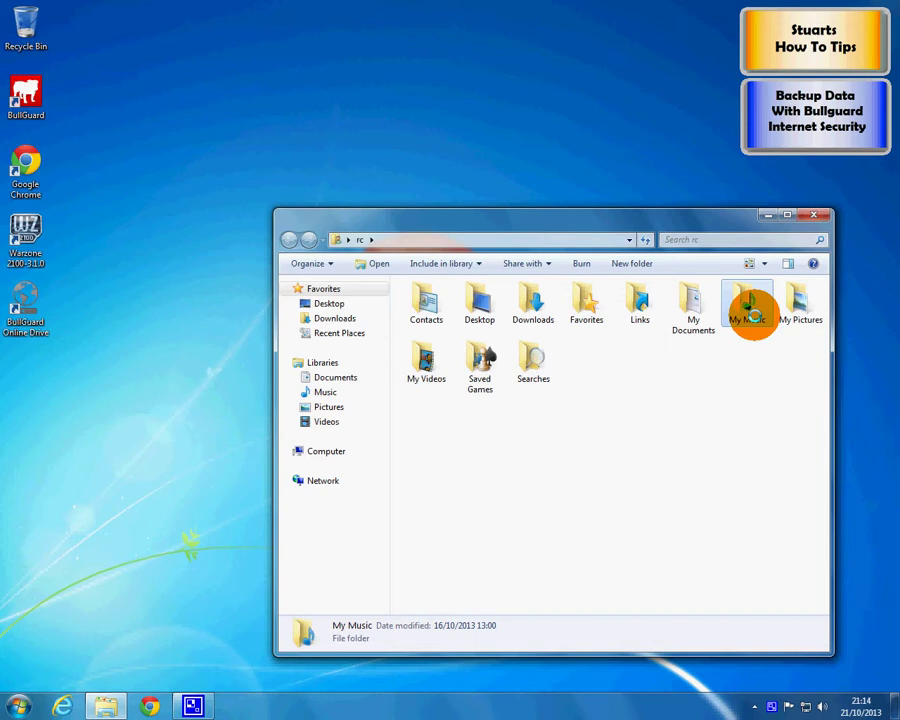
click(312, 262)
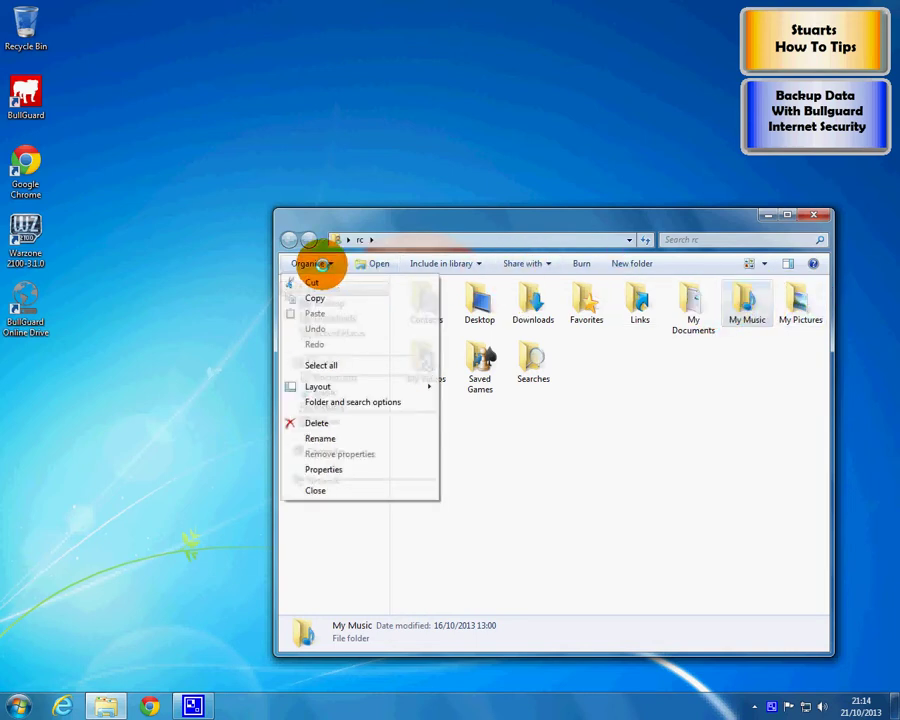
click(334, 365)
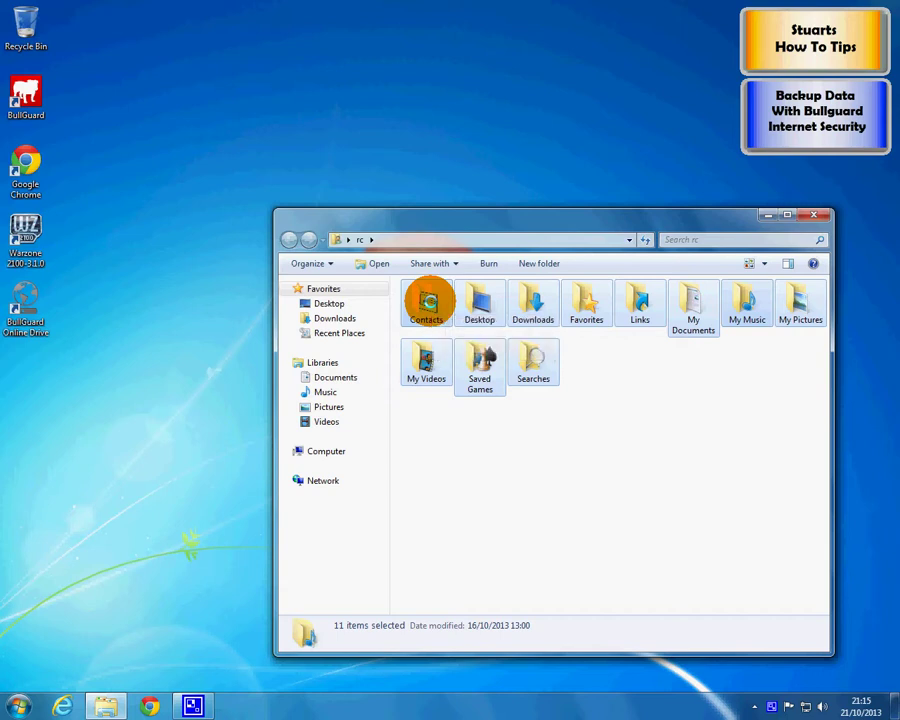
Check the selected folders' combined properties (88 files, 121 MB), then close the Explorer window
right_click(427, 302)
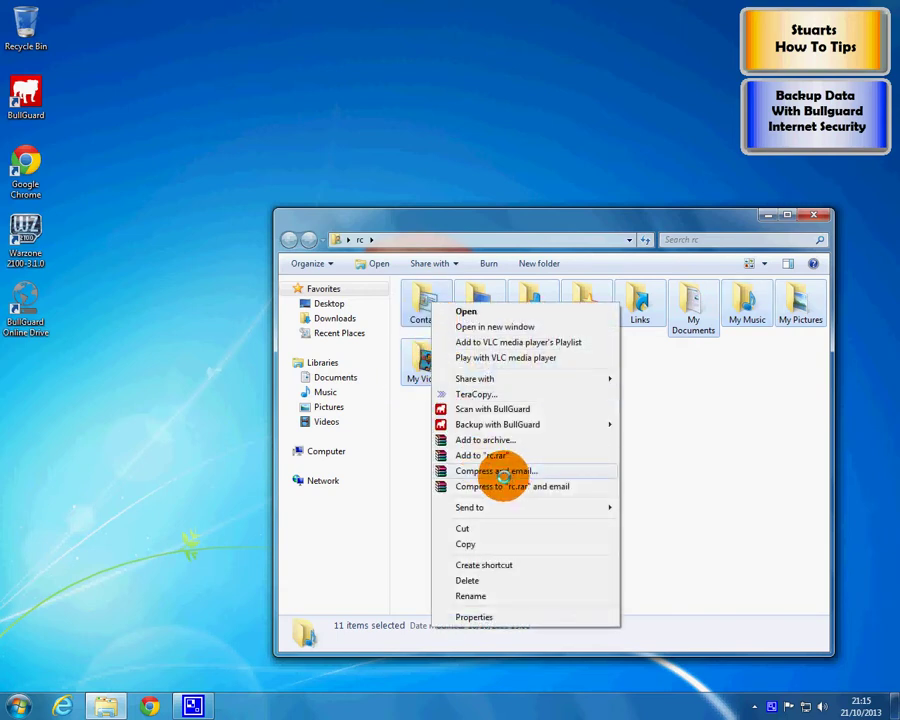
click(490, 617)
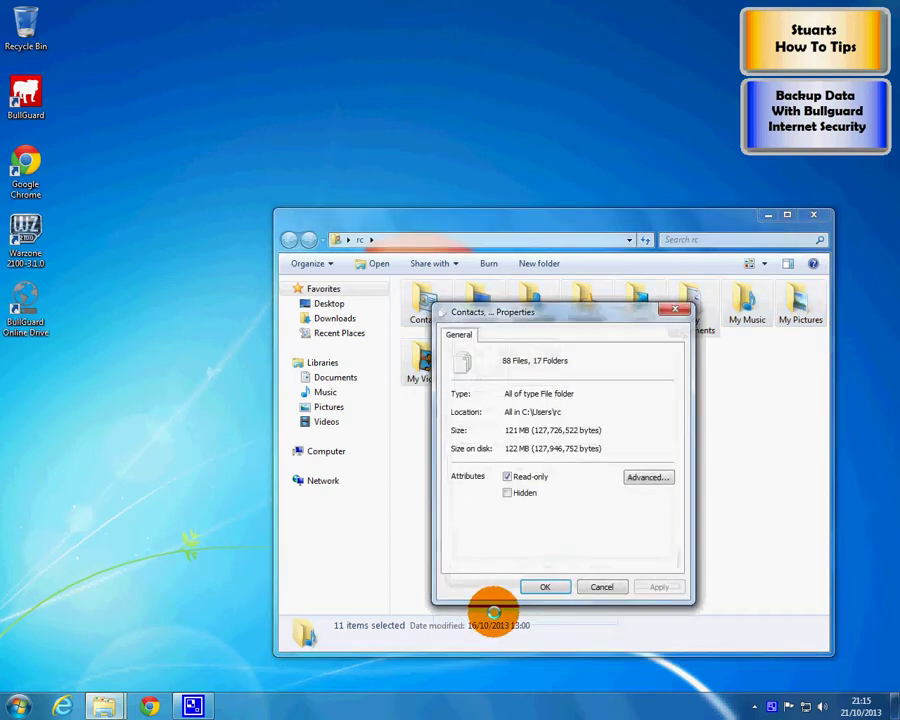
click(612, 586)
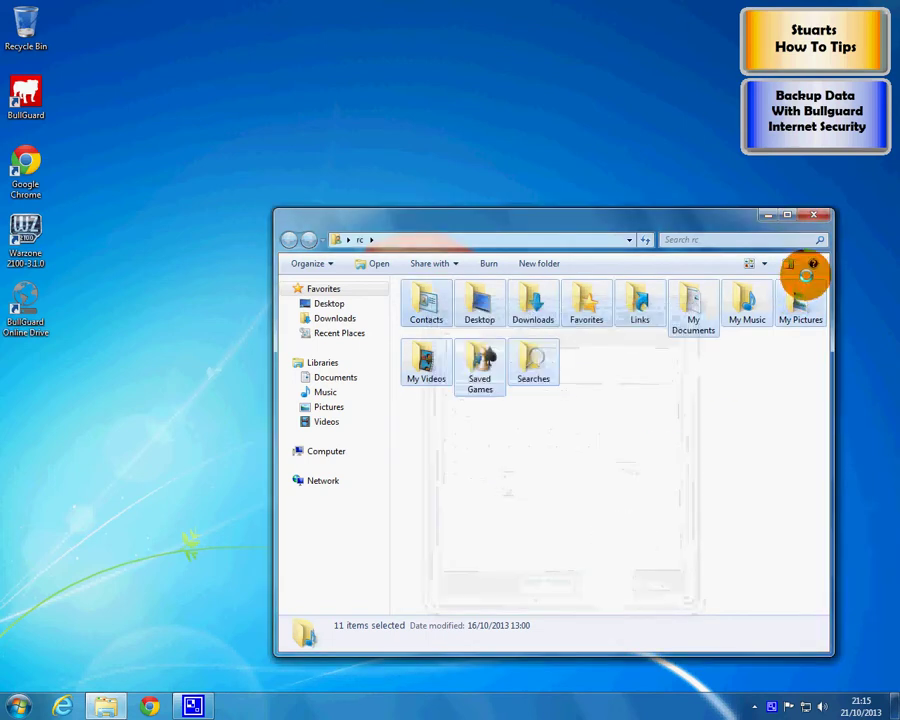
click(815, 214)
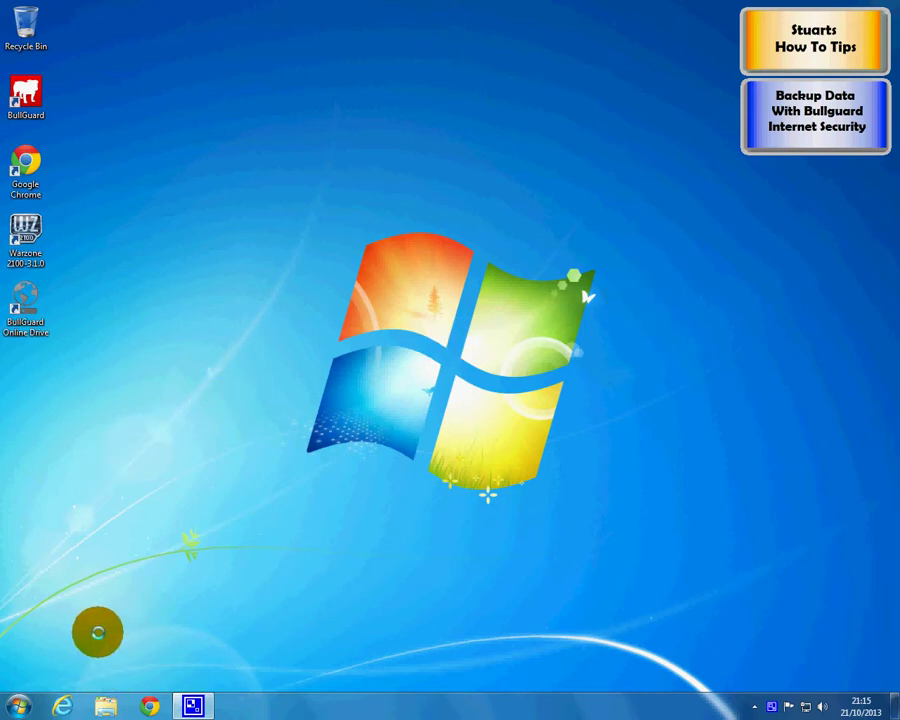
Launch BullGuard and start a new Backup profile, advancing to Step 1 of 4
click(36, 94)
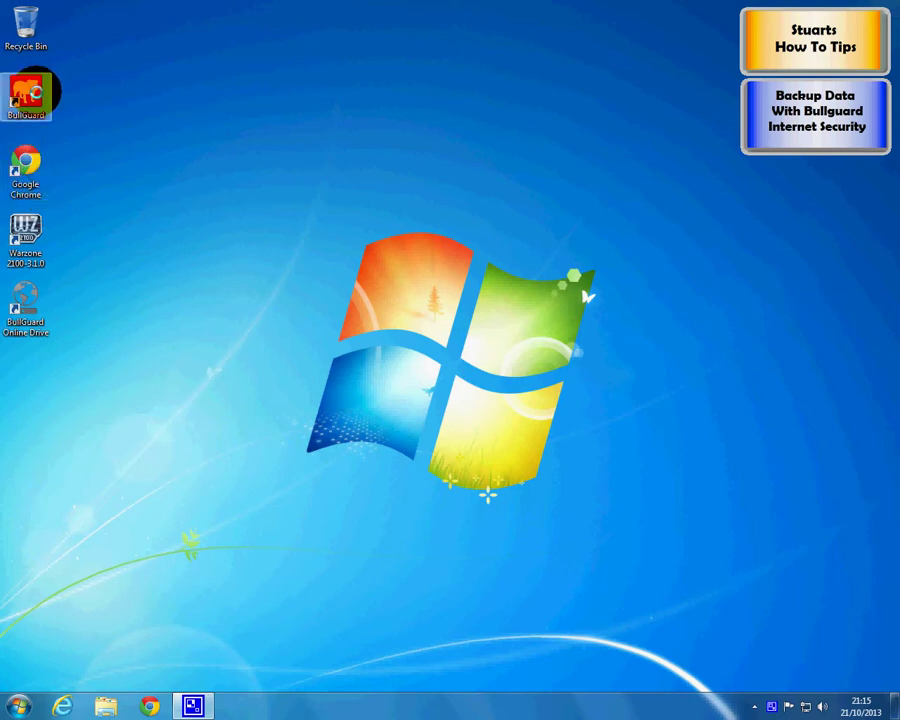
double_click(30, 93)
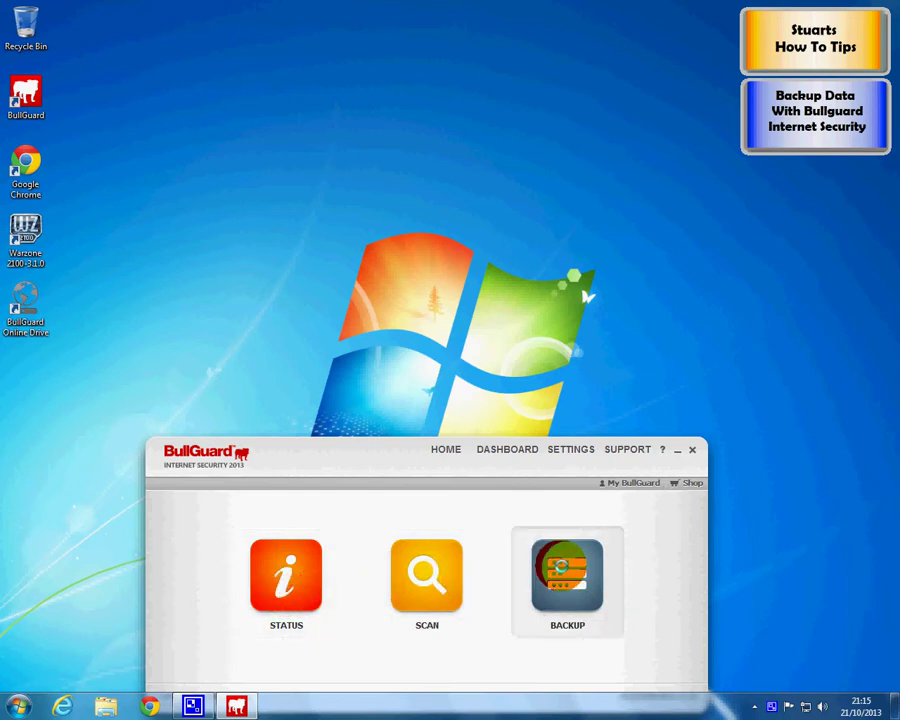
click(563, 570)
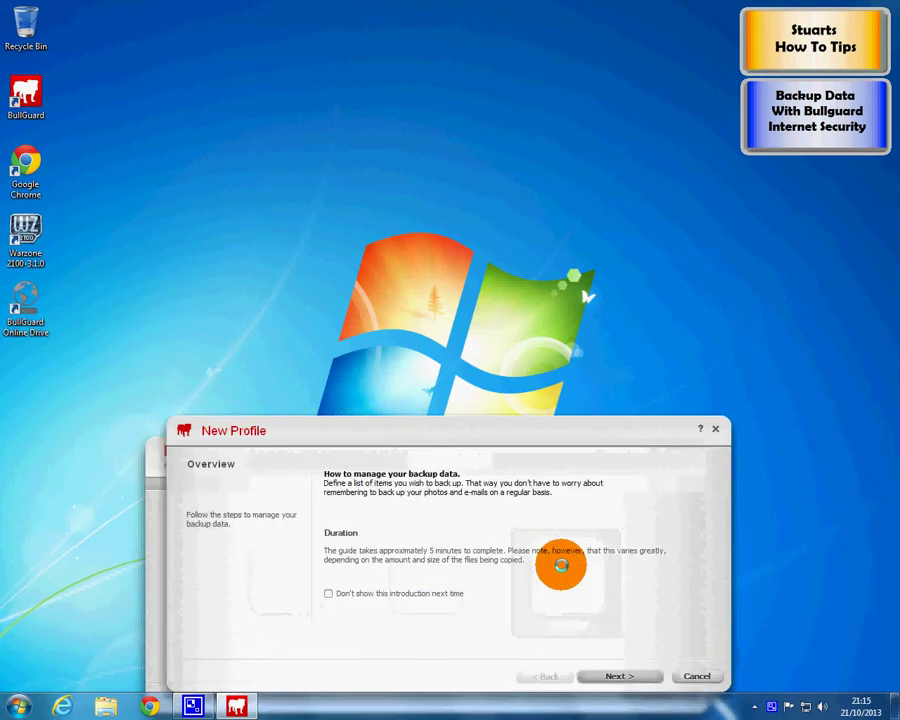
drag(495, 418, 492, 395)
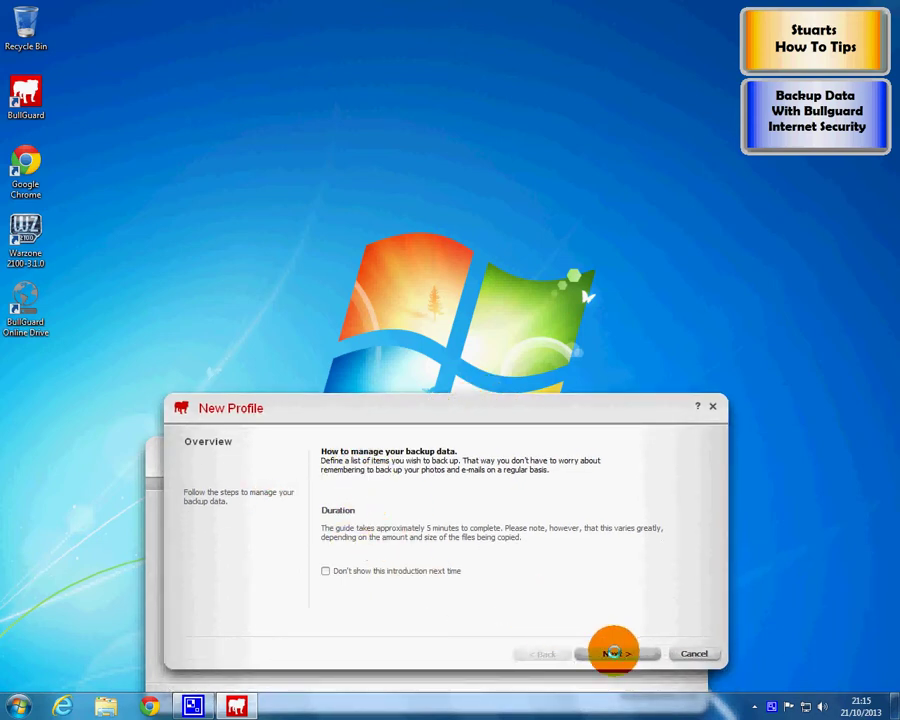
click(613, 652)
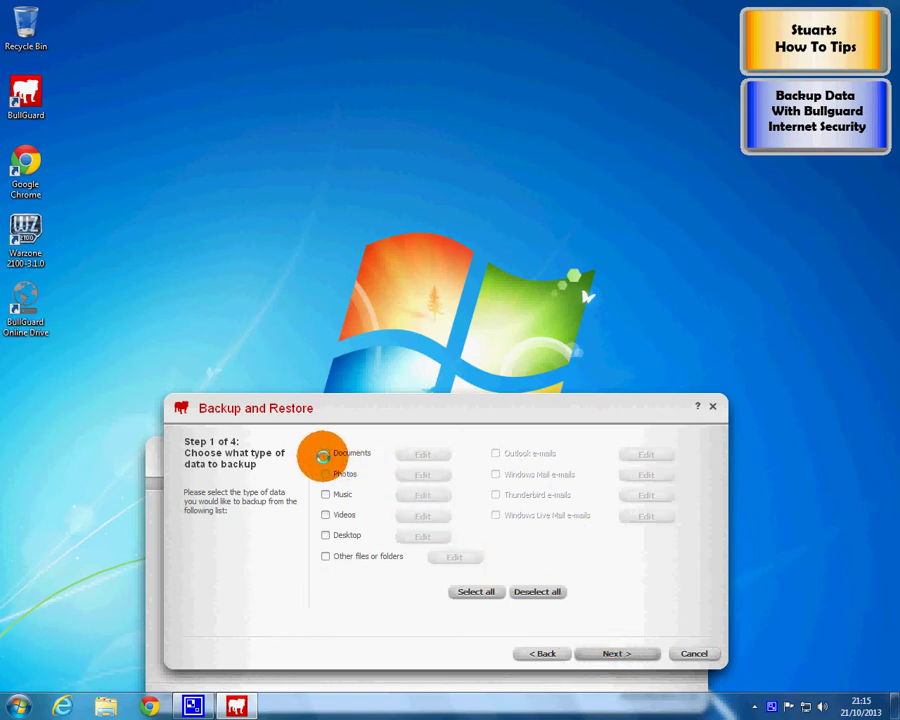
Select all data types (Documents, Photos, Music, Videos, Desktop) and continue to Step 2
click(476, 592)
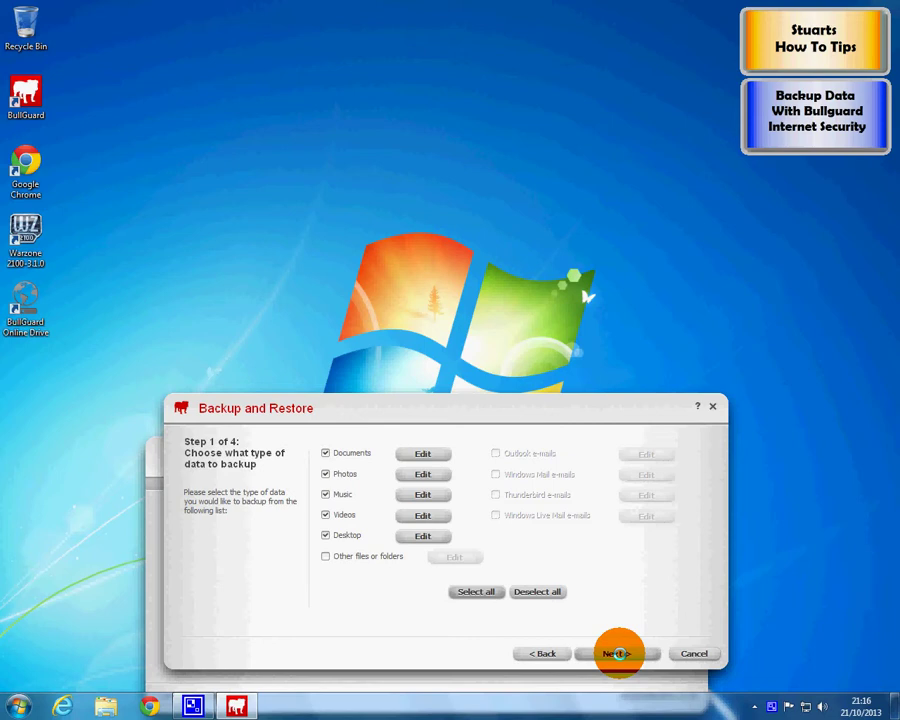
click(617, 653)
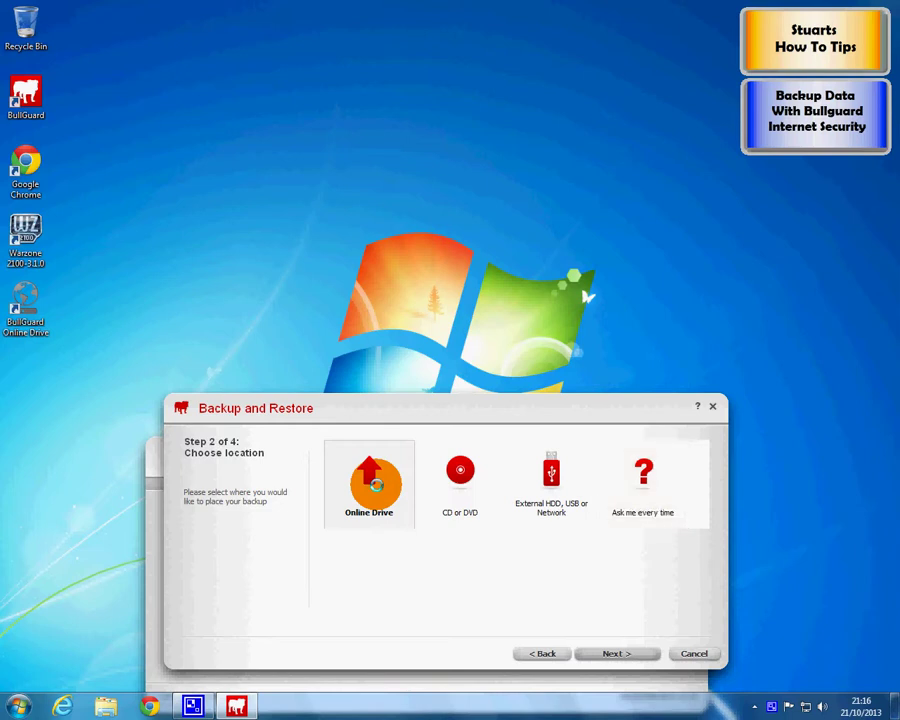
Keep Online Drive as destination and schedule the backup to run while the computer is idle
click(636, 654)
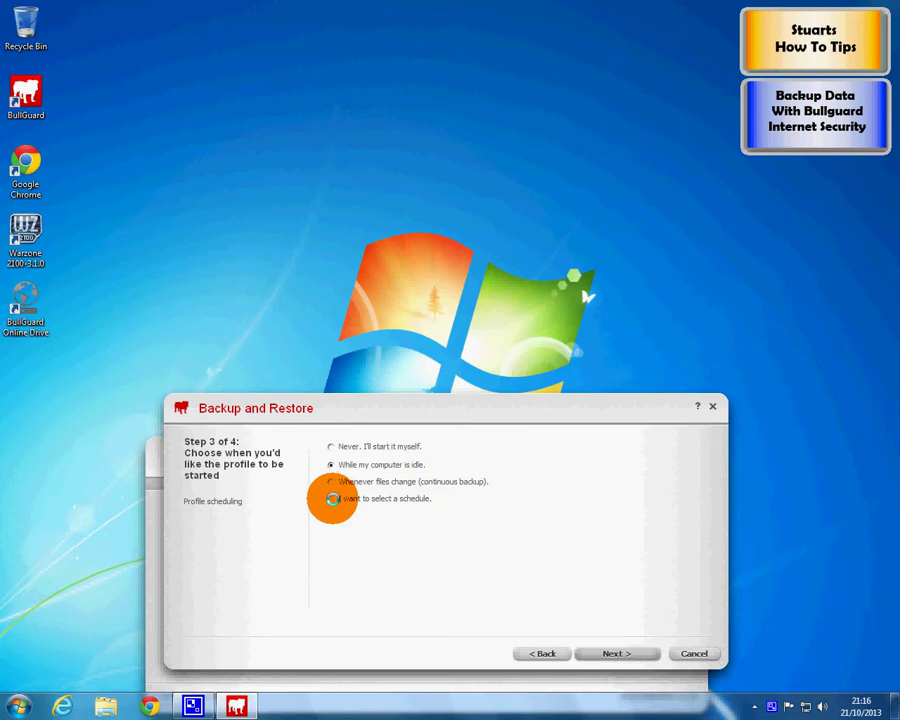
click(332, 499)
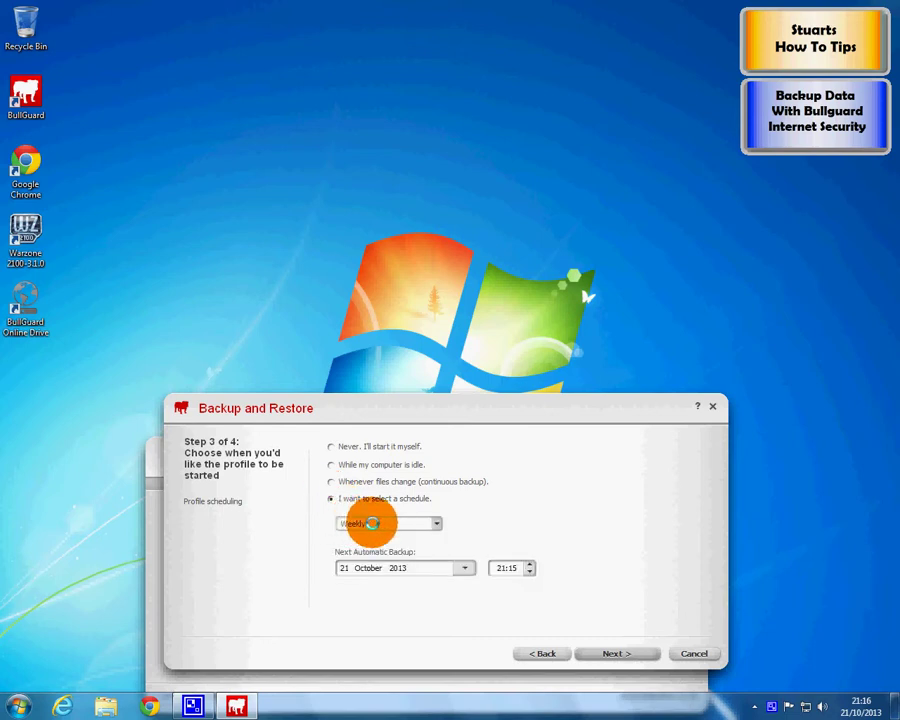
click(375, 523)
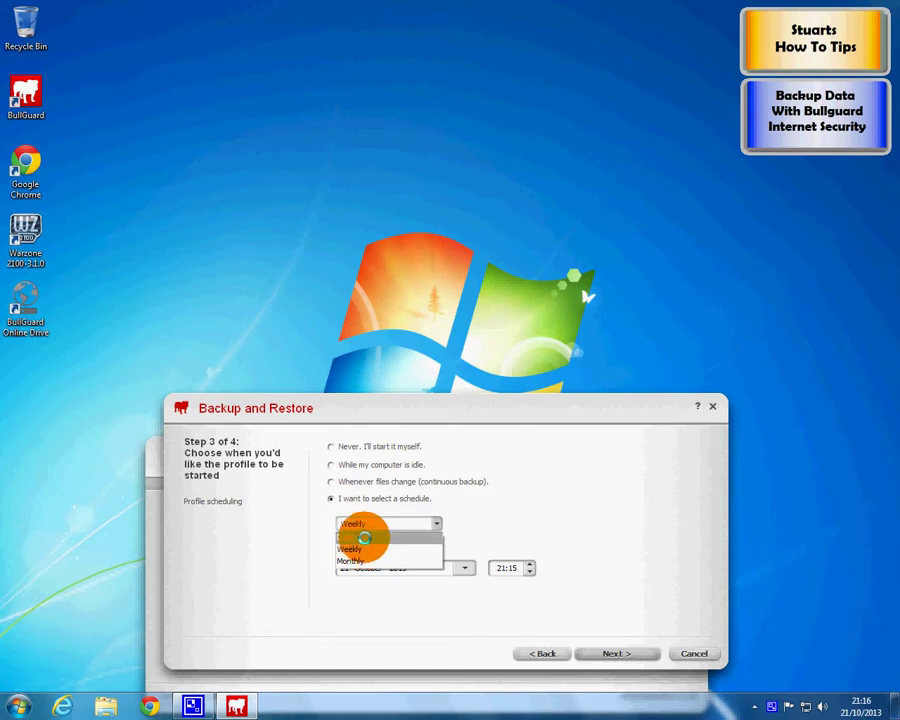
click(372, 537)
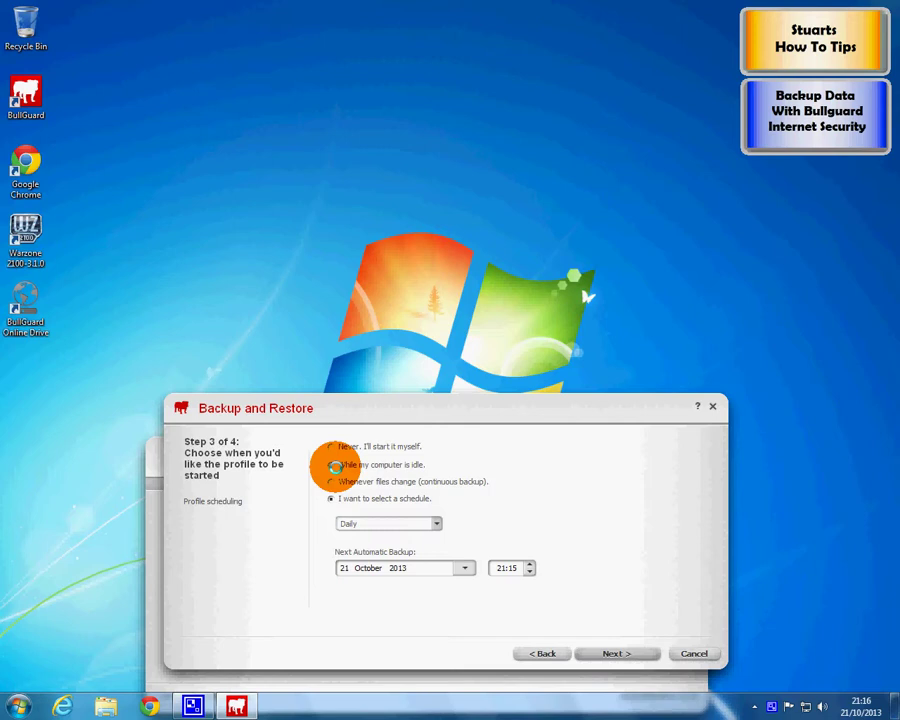
click(334, 465)
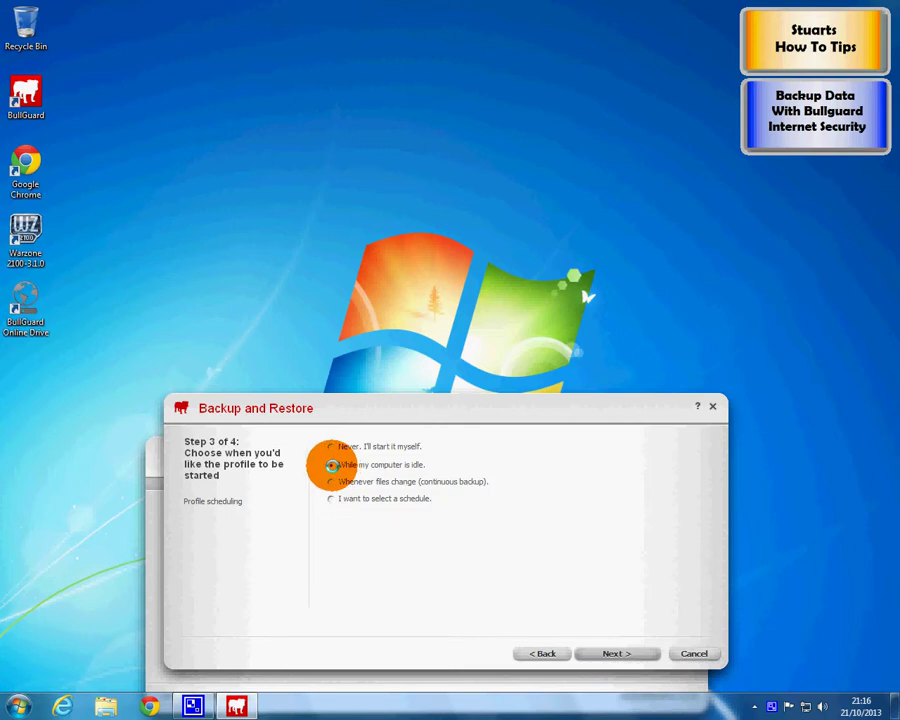
On Step 4, enable keeping several versions of files smaller than 10 MB
click(619, 653)
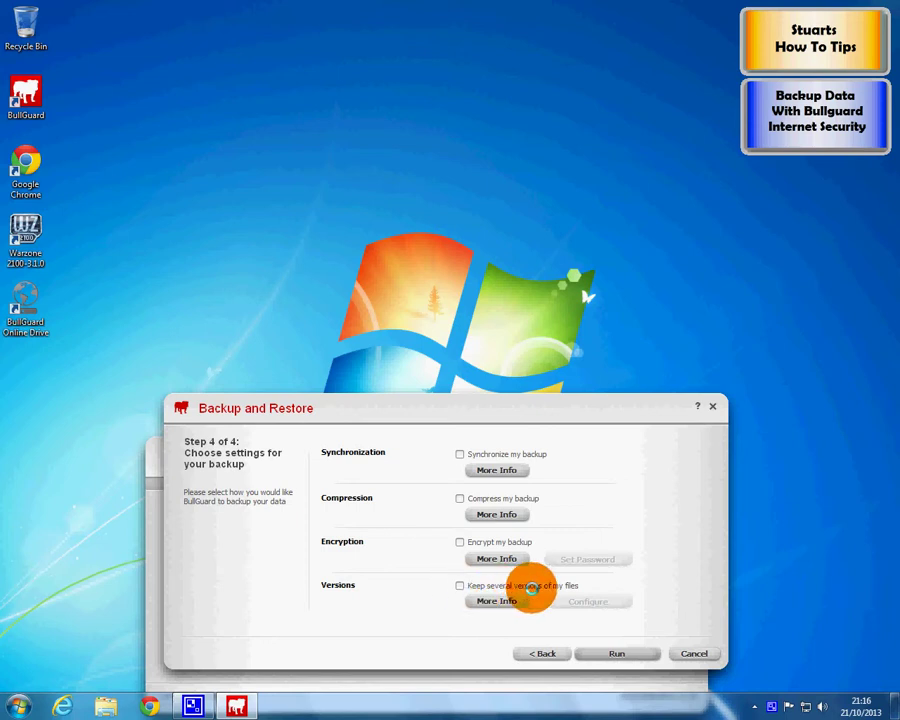
click(459, 586)
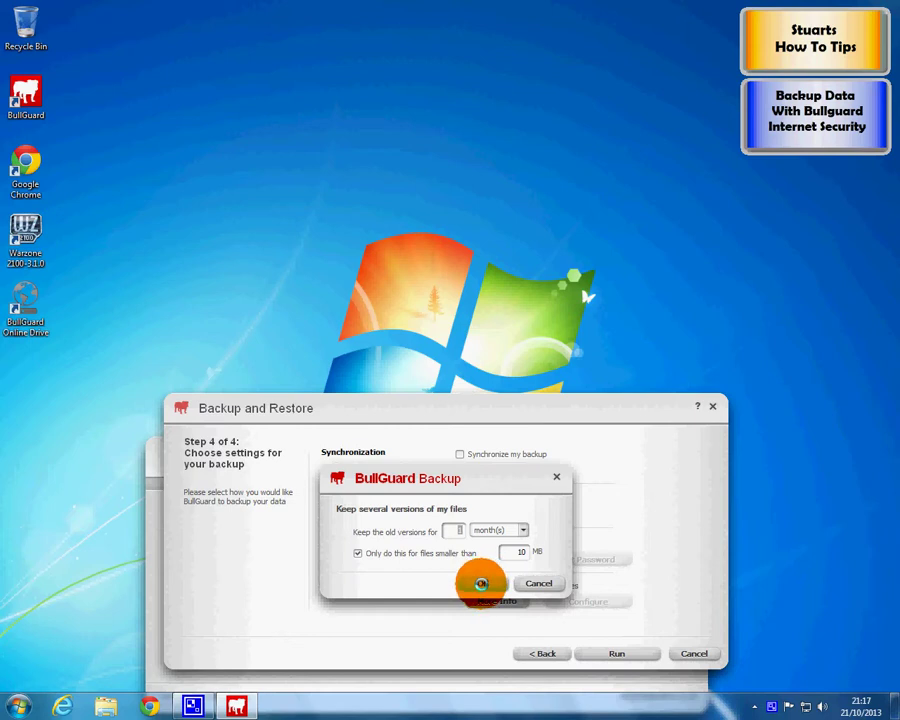
click(481, 583)
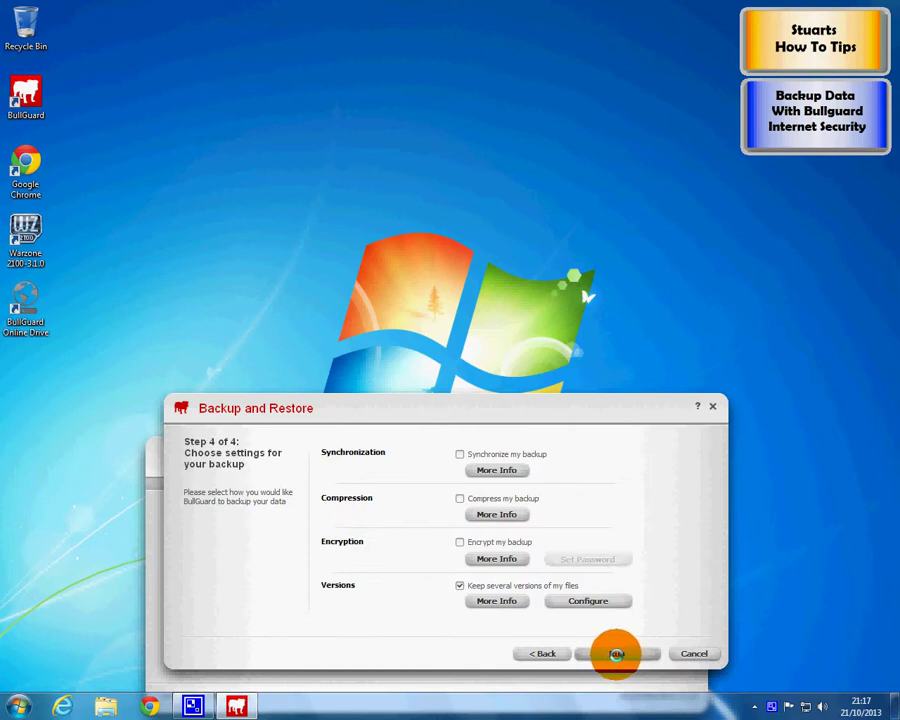
Run the backup profile and arrange the Desktop, Videos, Music and Photos progress windows
click(616, 654)
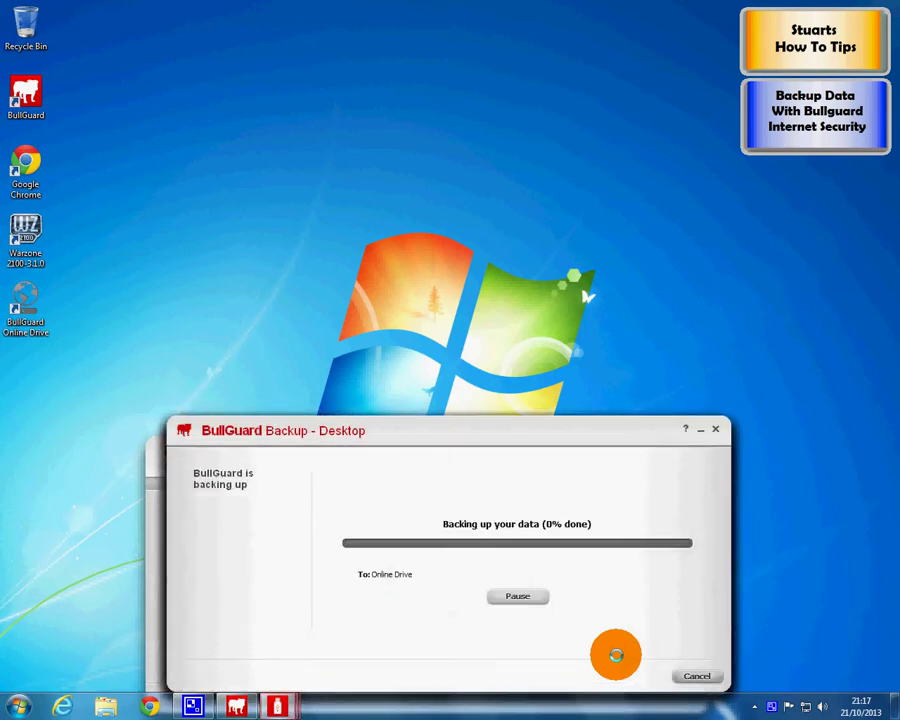
drag(456, 428, 604, 259)
drag(287, 431, 233, 325)
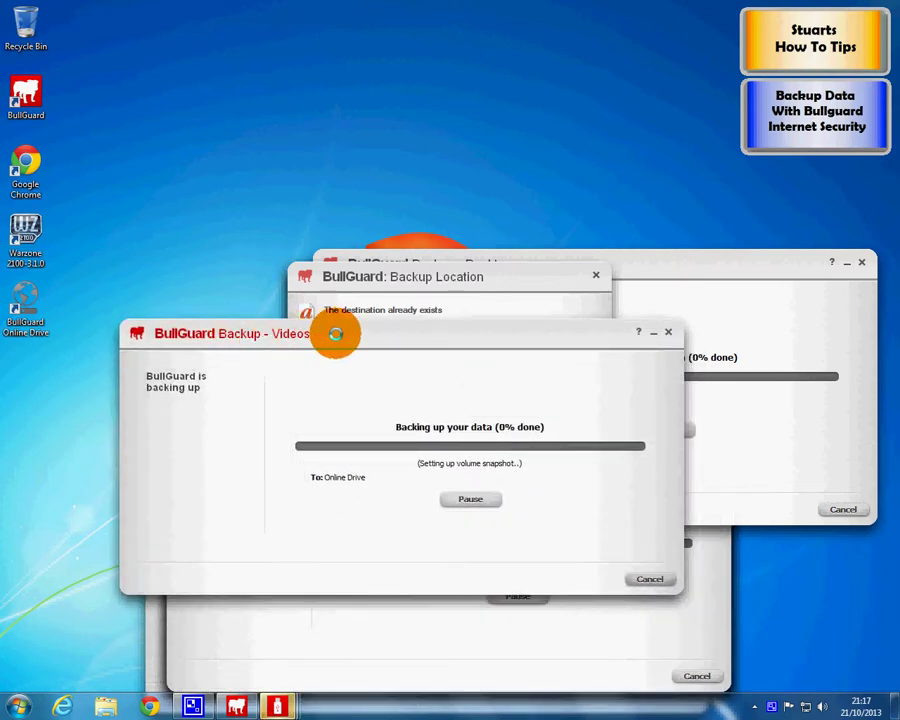
click(348, 636)
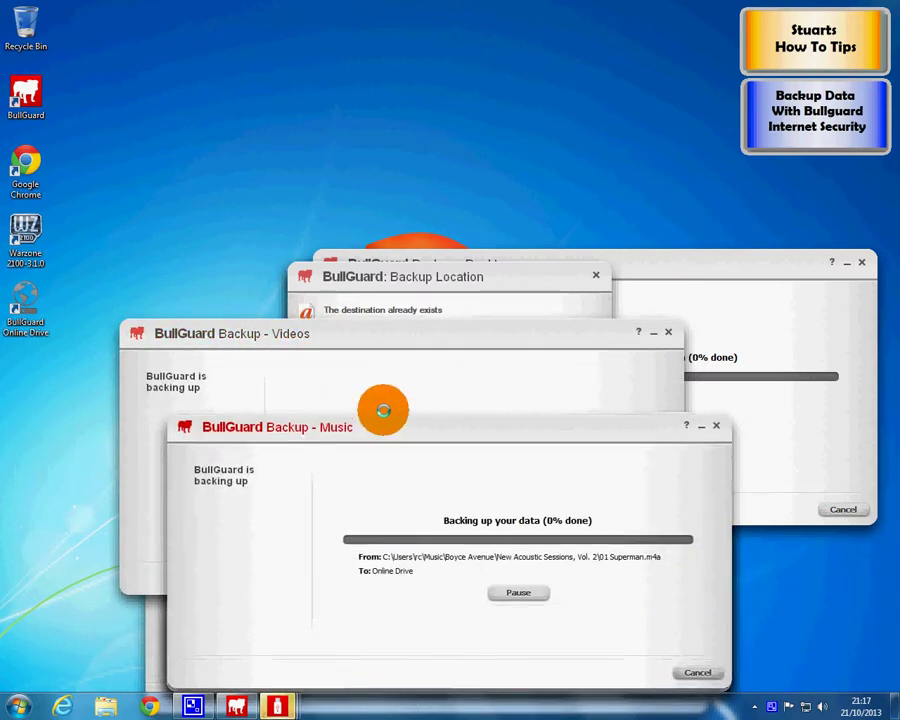
drag(382, 413, 386, 365)
click(335, 657)
drag(394, 442, 427, 330)
Confirm overwriting and deleting the existing Documents and Desktop online backups
click(332, 678)
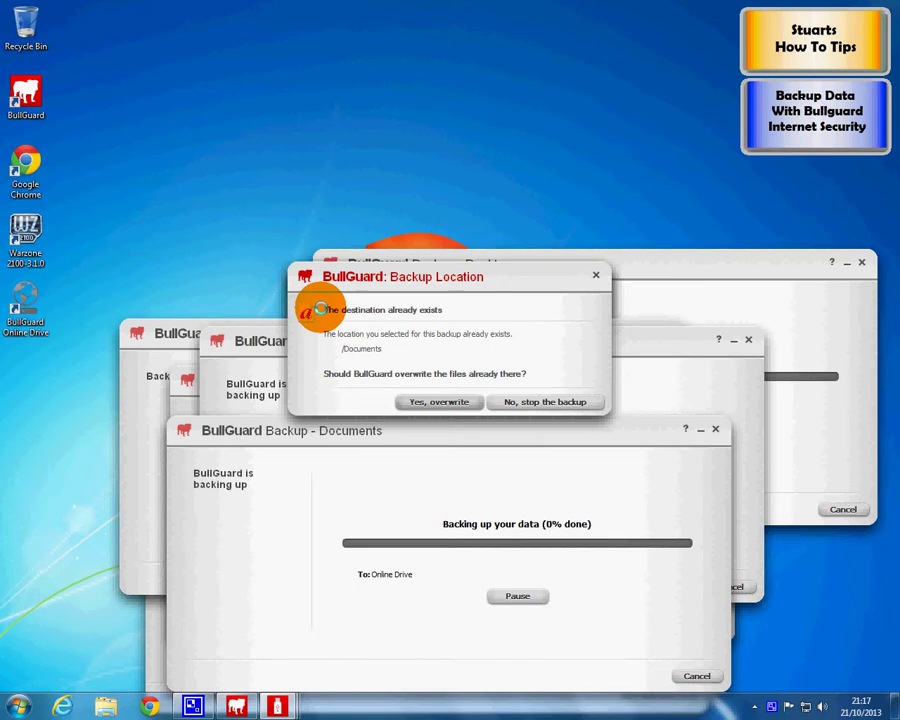
click(439, 401)
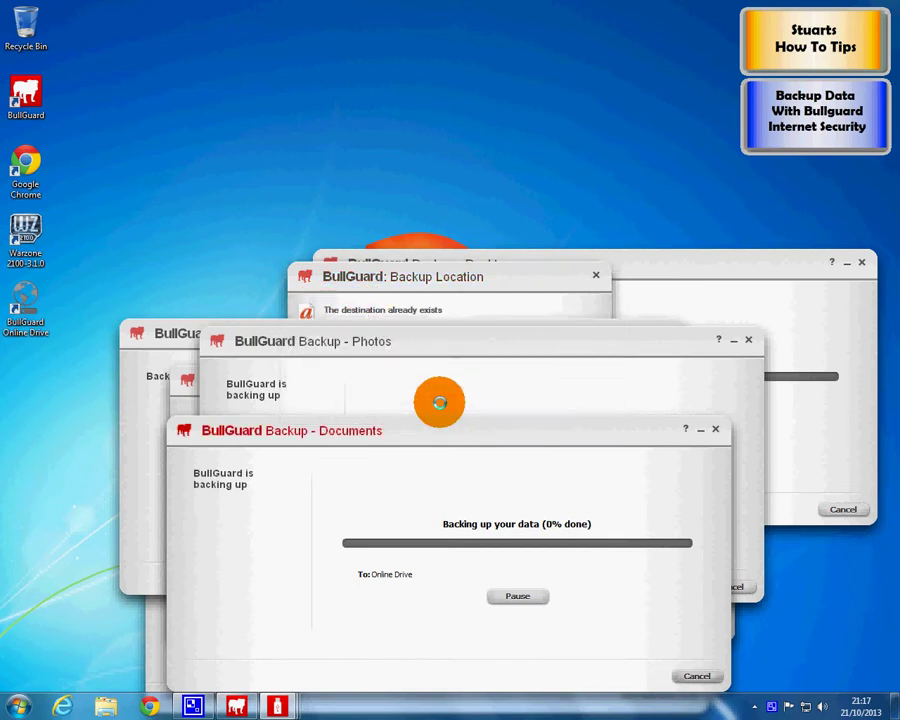
click(469, 276)
click(449, 402)
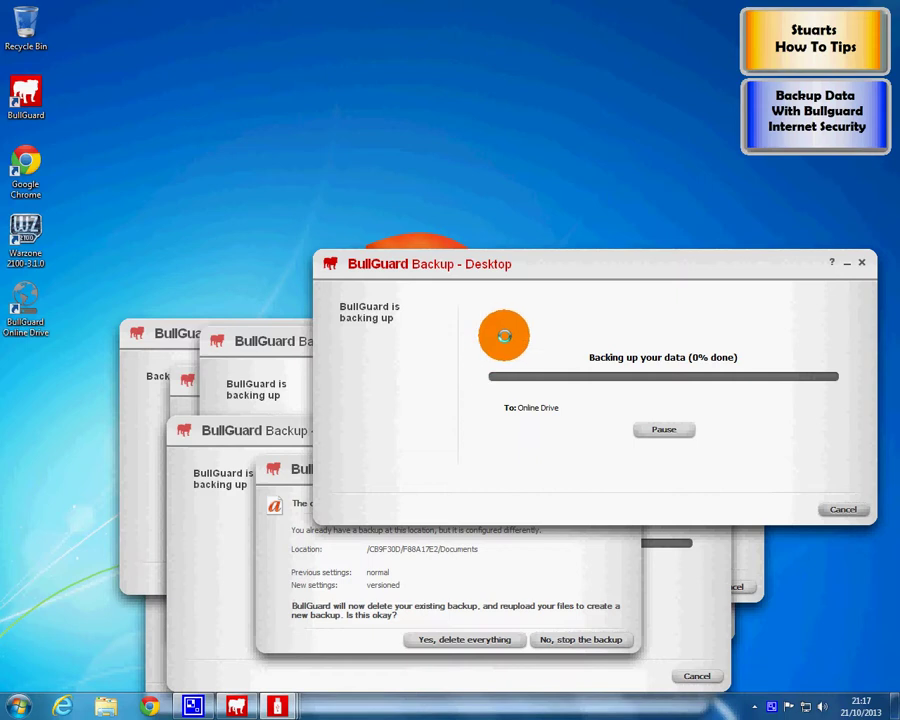
click(455, 640)
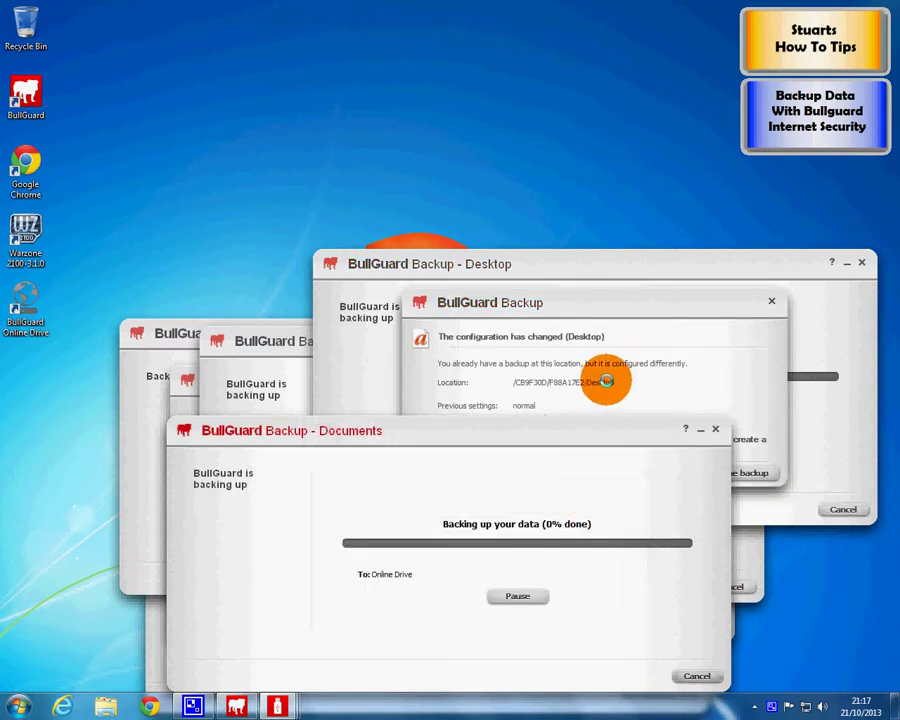
click(600, 378)
click(607, 475)
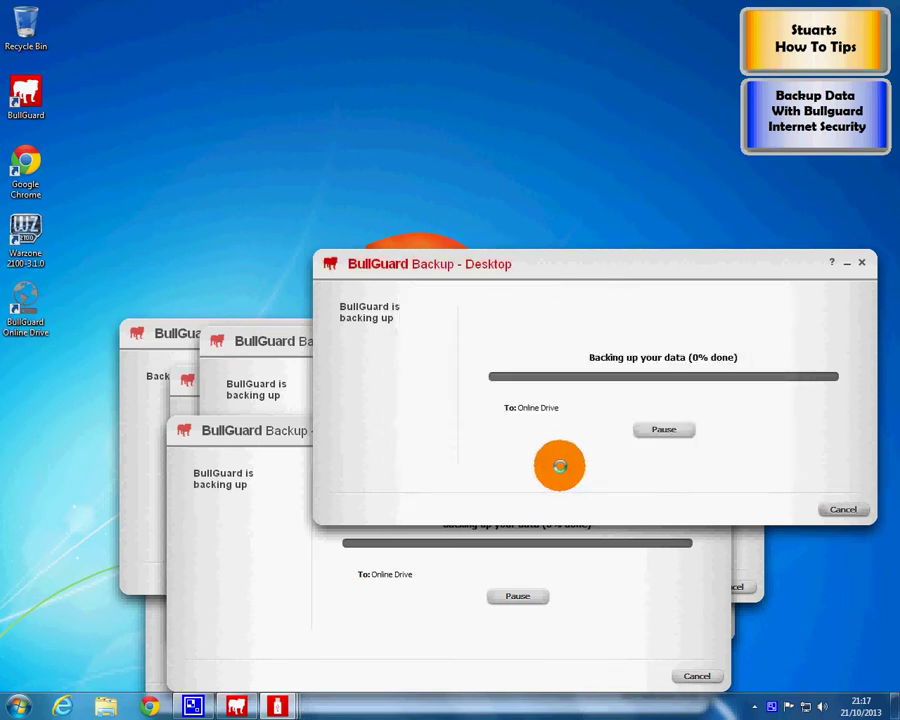
Minimize the Desktop, Documents and Photos backup progress windows
click(845, 263)
click(698, 431)
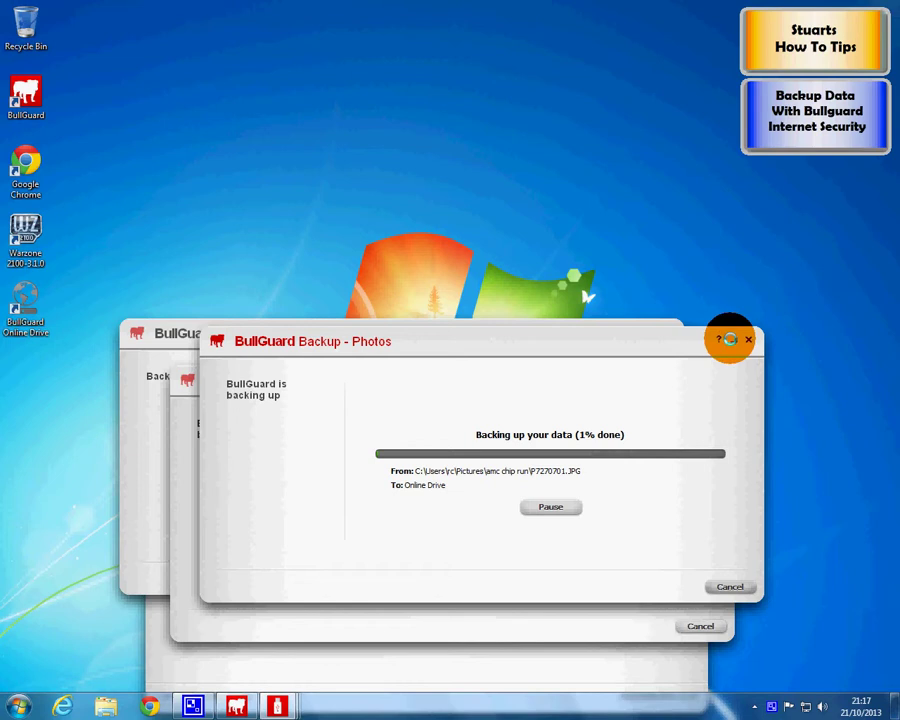
click(731, 339)
Minimize the Music and finished Videos backup windows and move the BullGuard main window higher
click(703, 378)
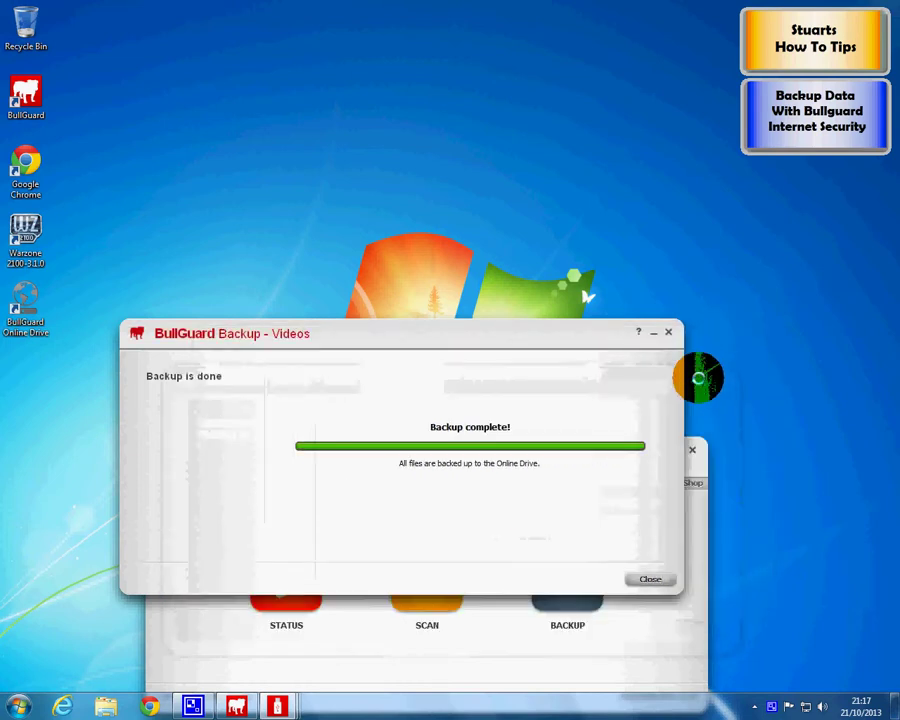
click(662, 335)
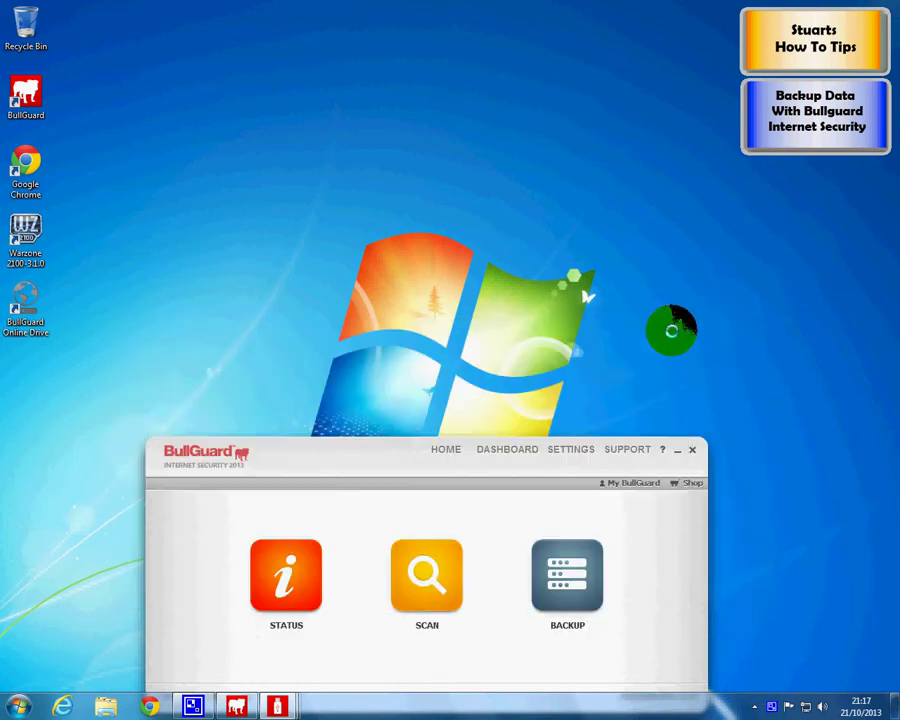
drag(390, 456, 400, 357)
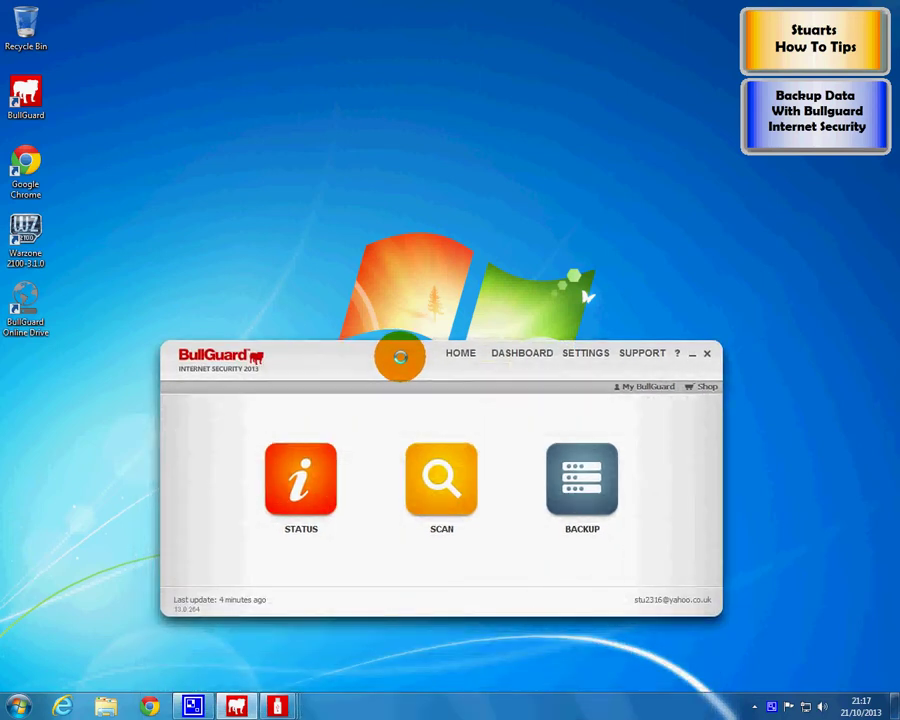